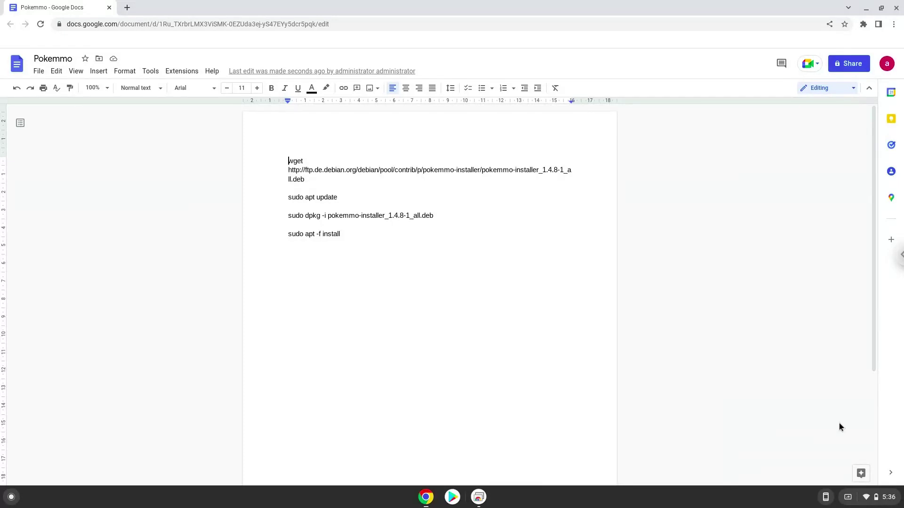
# Open Quick Settings from the shelf's clock and status area
pyautogui.click(876, 497)
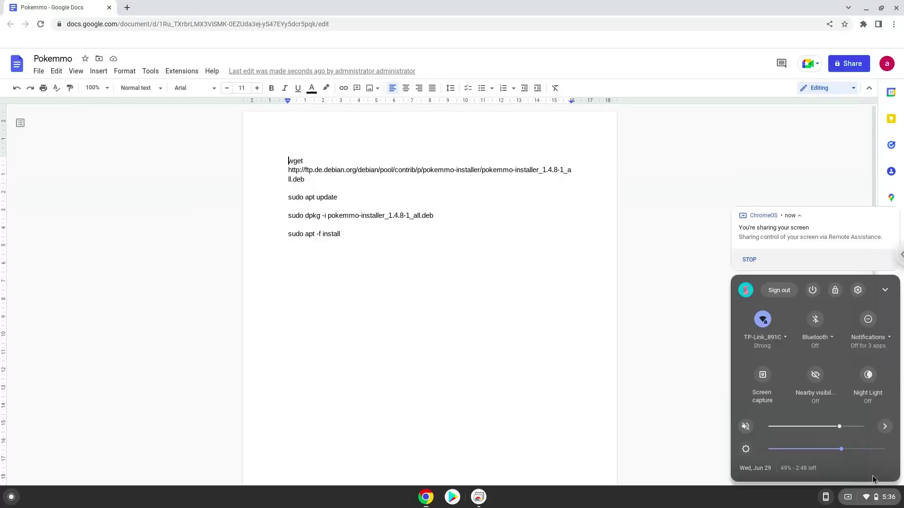
# Turn on and install Linux from Settings > Advanced > Developers
pyautogui.click(858, 291)
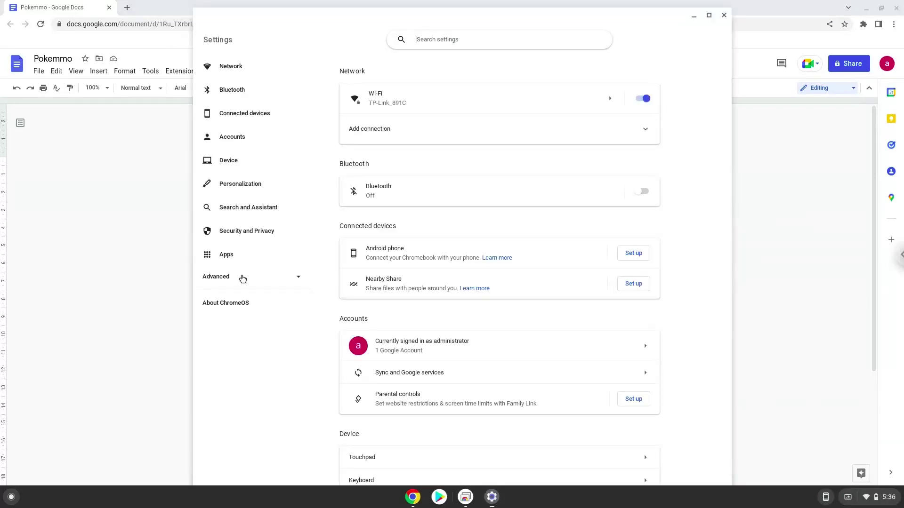
pyautogui.click(242, 278)
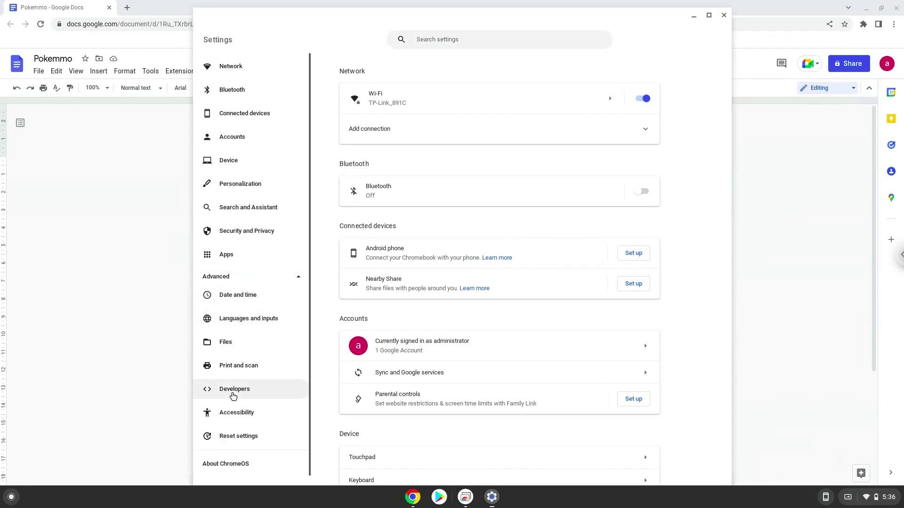
pyautogui.click(233, 394)
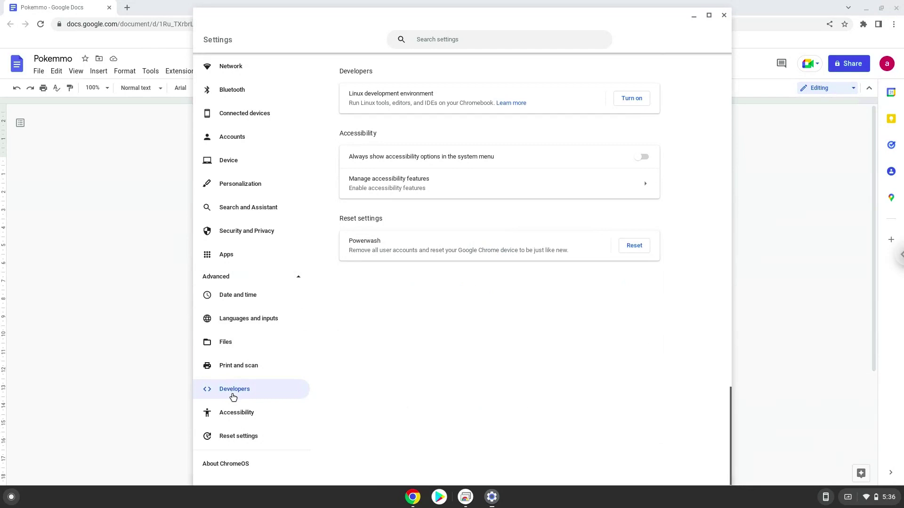
pyautogui.click(630, 98)
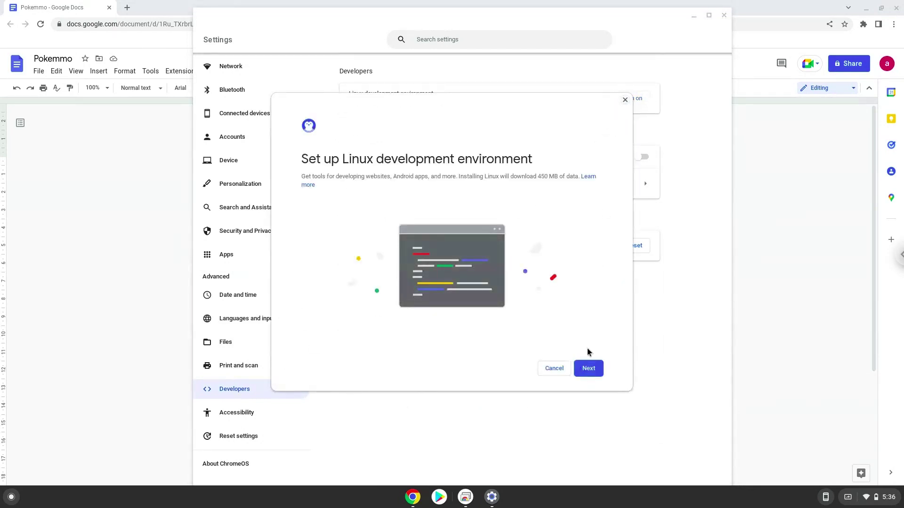
pyautogui.click(588, 369)
pyautogui.click(586, 369)
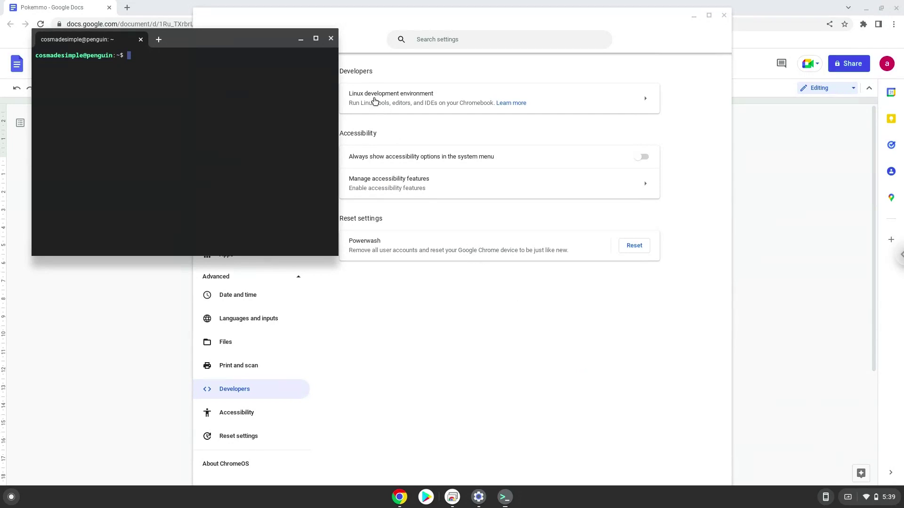
# Close Terminal and Settings, then copy the wget download line from the Pokemmo document
pyautogui.click(331, 38)
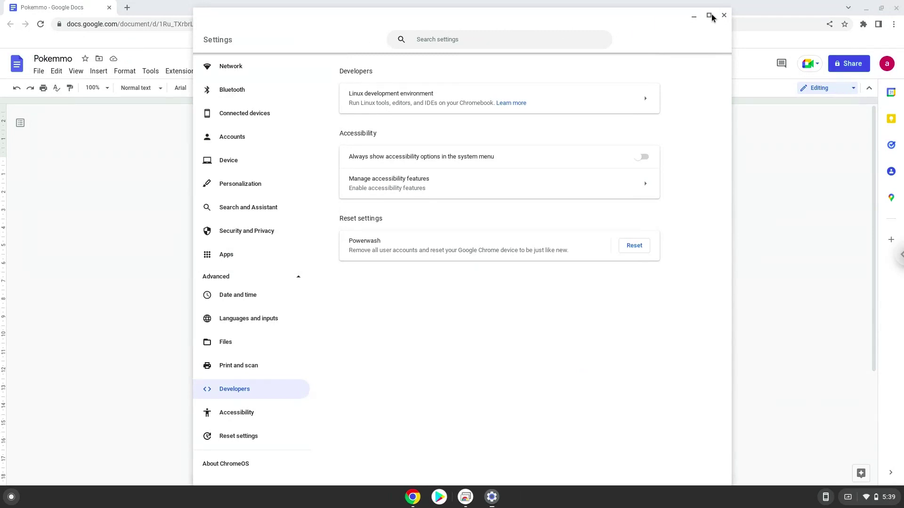
pyautogui.click(724, 15)
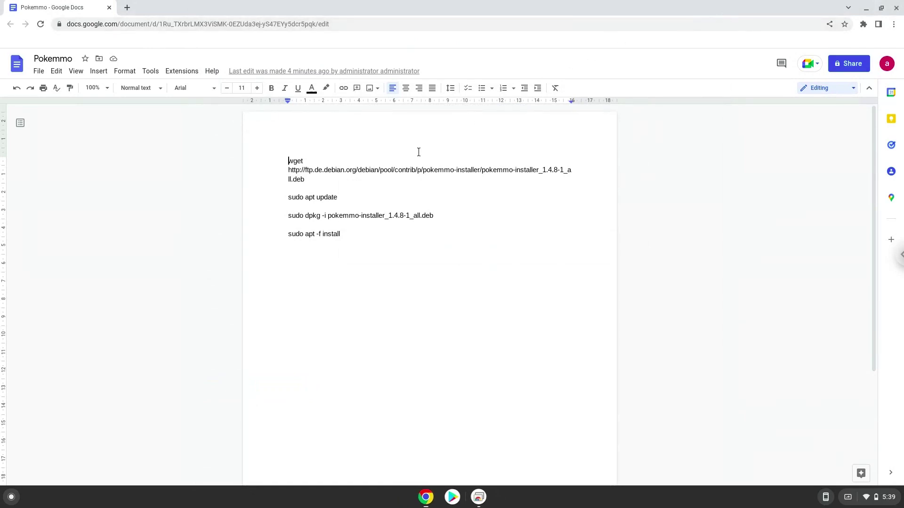
pyautogui.tripleClick(402, 170)
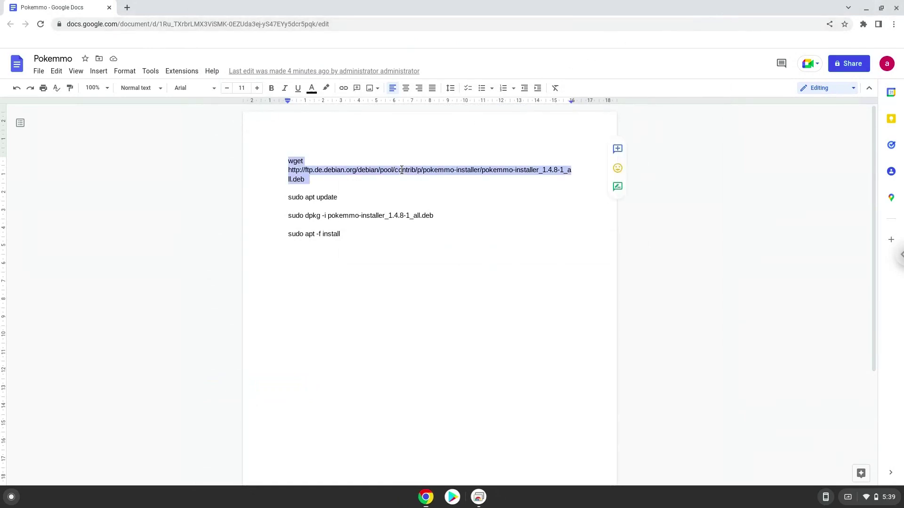
pyautogui.rightClick(402, 170)
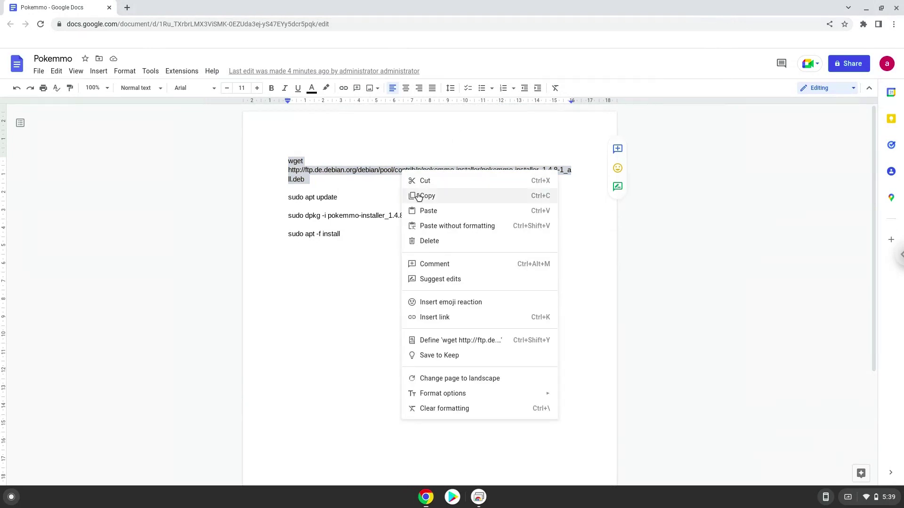
pyautogui.click(418, 195)
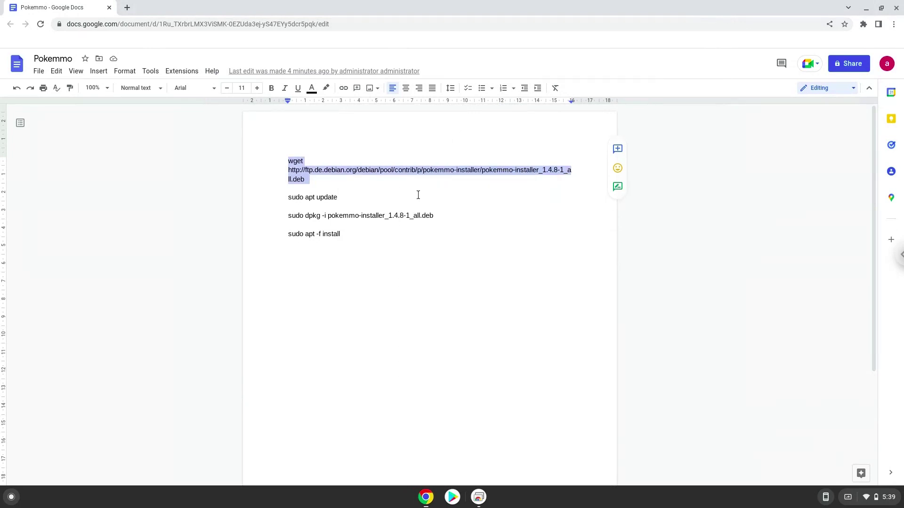
# Search the launcher for 'ter' to find the Terminal app
pyautogui.click(10, 497)
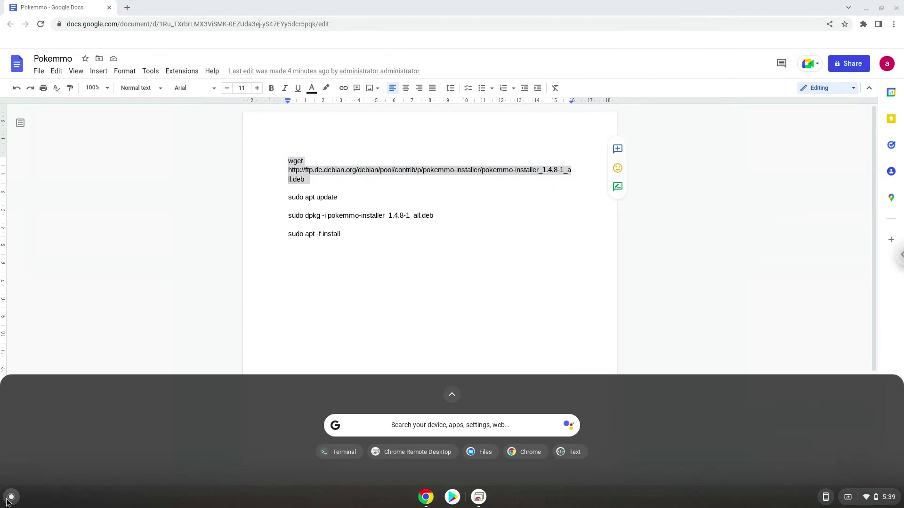
pyautogui.write('terminal')
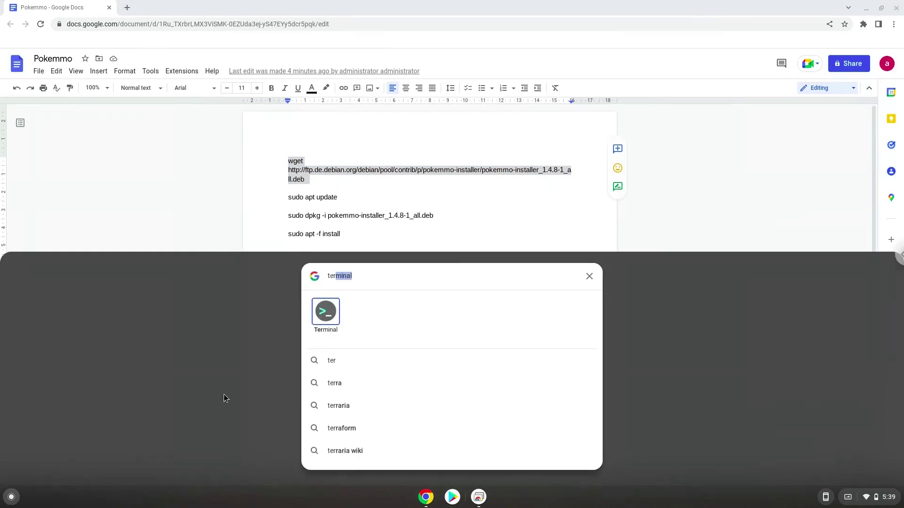
pyautogui.click(319, 311)
# Launch Terminal and download pokemmo-installer_1.4.8-1_all.deb with the copied wget command
pyautogui.click(319, 311)
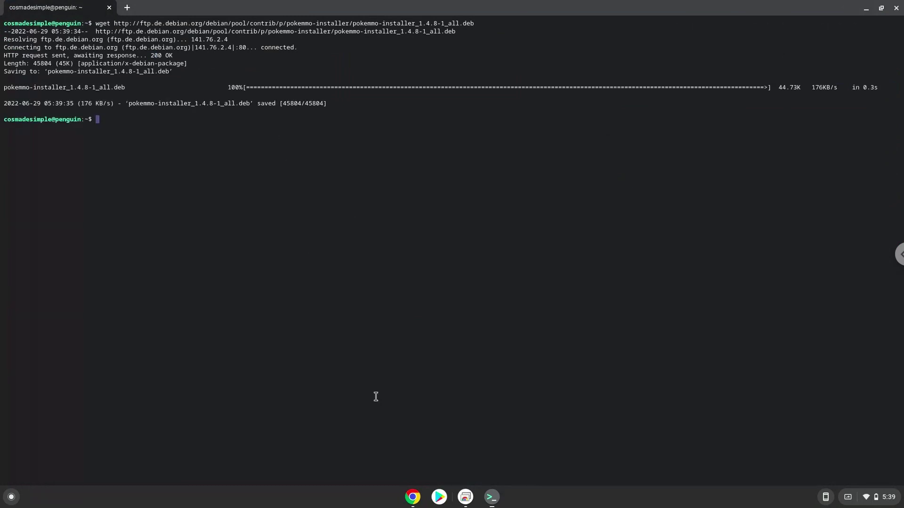
# Copy 'sudo apt update' from the document and paste it into Terminal to refresh package lists
pyautogui.click(413, 497)
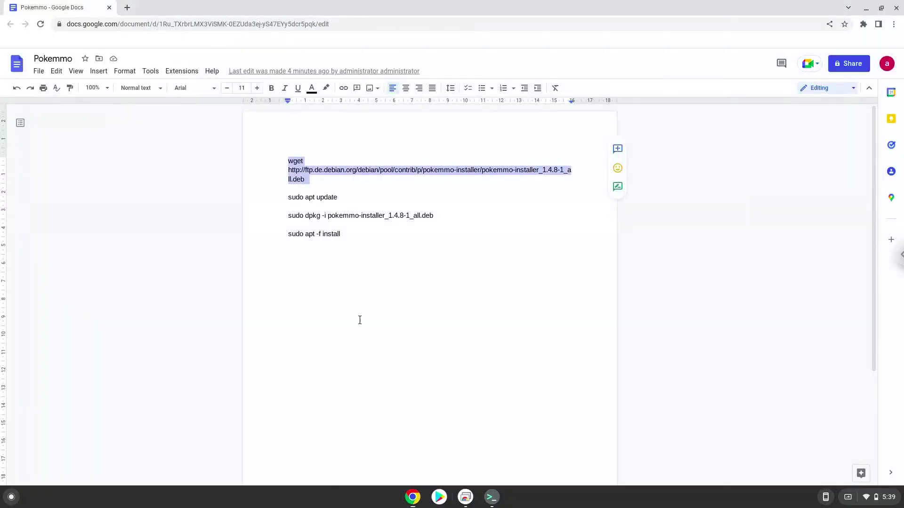
pyautogui.tripleClick(315, 197)
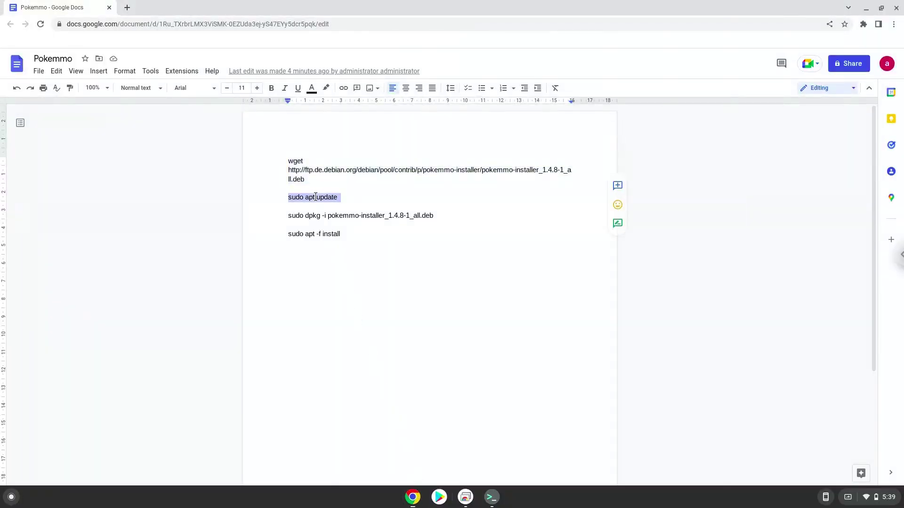
pyautogui.rightClick(315, 197)
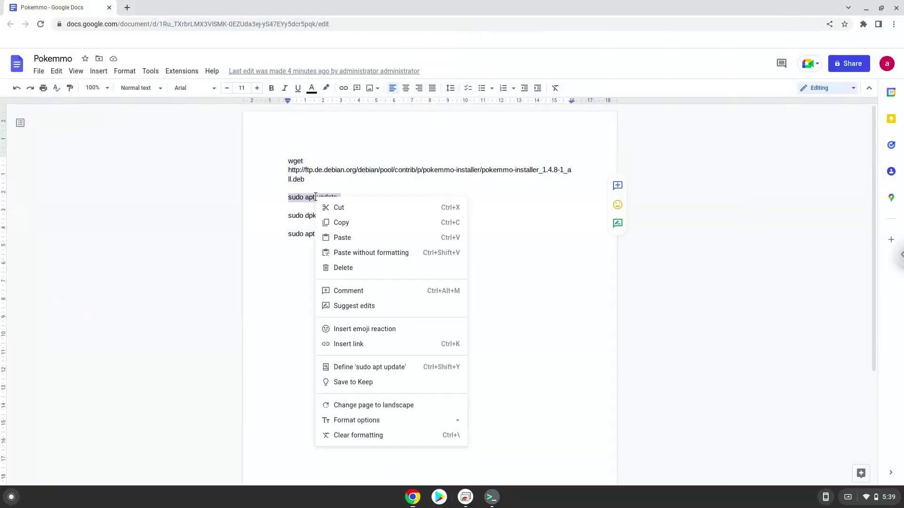
pyautogui.click(337, 220)
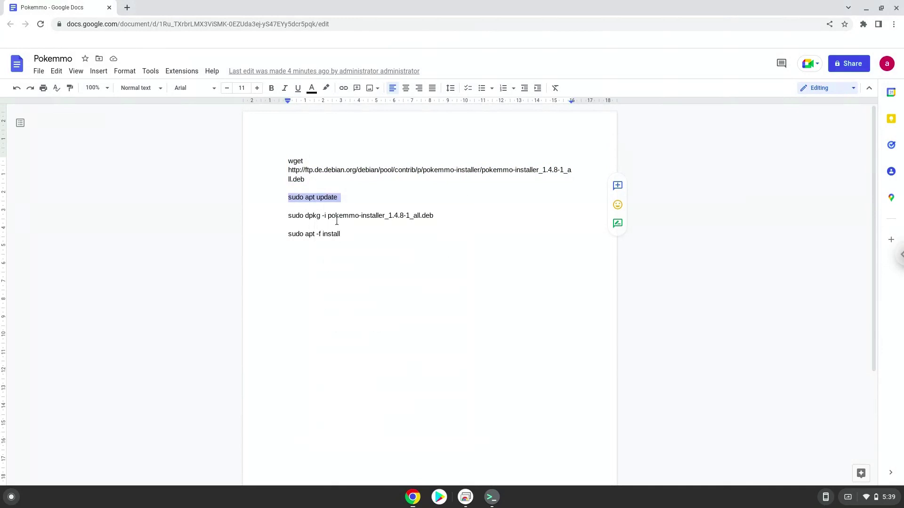
pyautogui.click(491, 497)
pyautogui.hotkey('ctrl', 'shift', 'v')
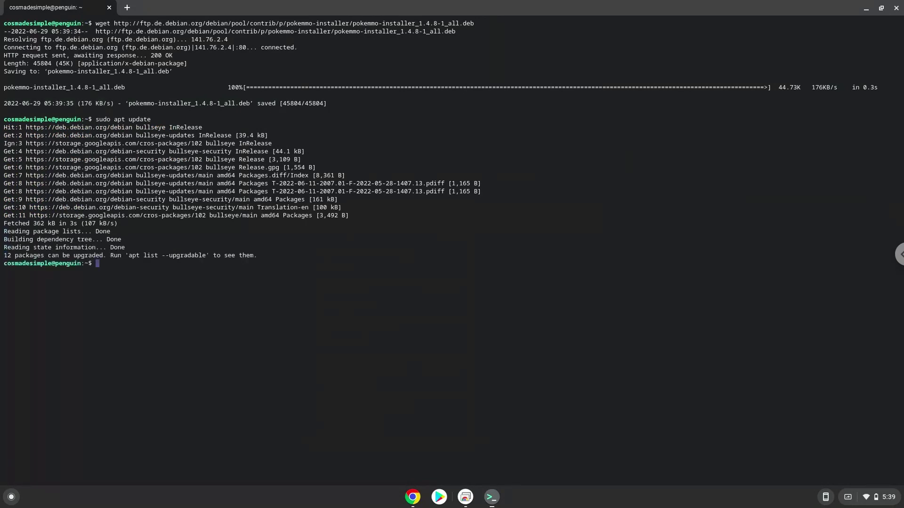
# Copy 'sudo dpkg -i pokemmo-installer_1.4.8-1_all.deb' from the document and paste it into Terminal
pyautogui.click(412, 502)
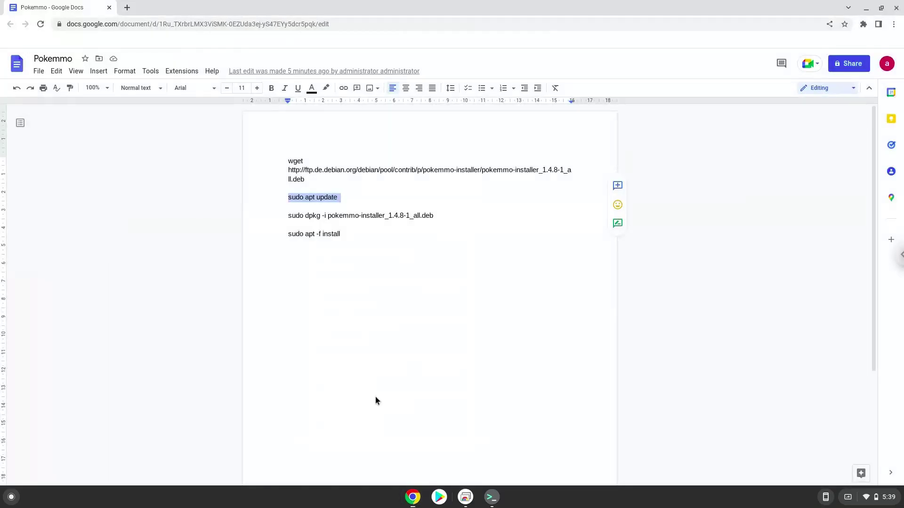
pyautogui.tripleClick(338, 215)
pyautogui.rightClick(338, 215)
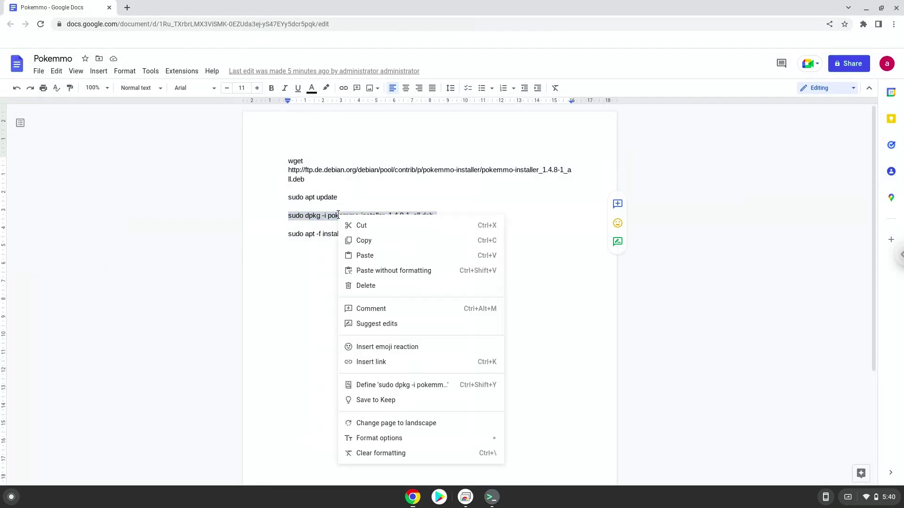
pyautogui.click(363, 241)
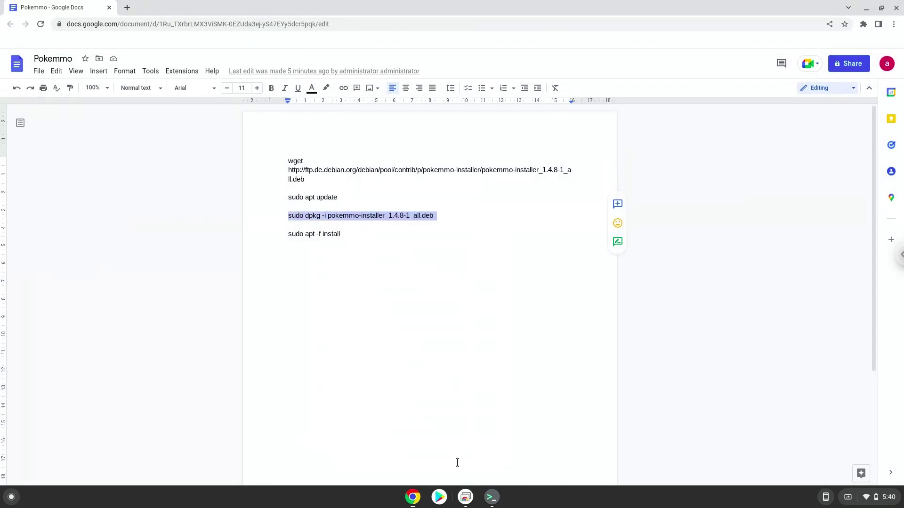
pyautogui.click(492, 498)
pyautogui.rightClick(369, 329)
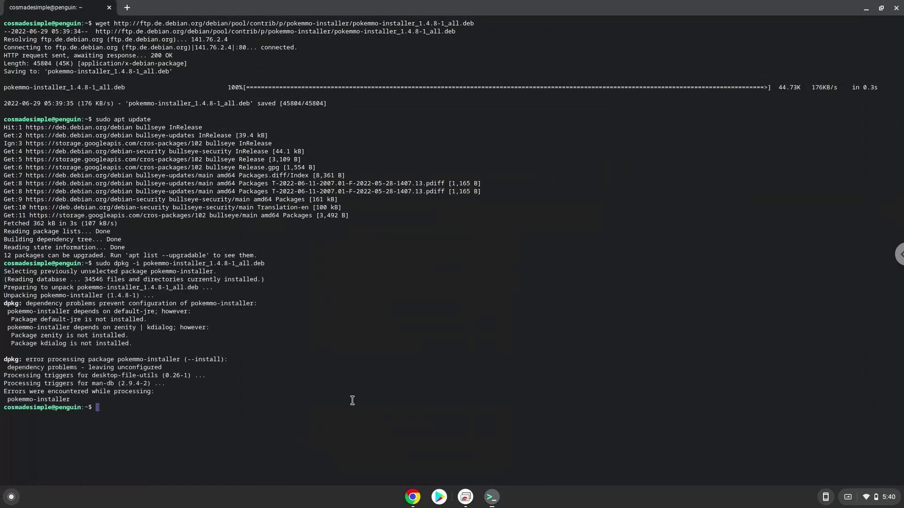
# Run 'sudo apt -f install' in Terminal and accept downloading default-jre, zenity and other dependencies
pyautogui.click(412, 500)
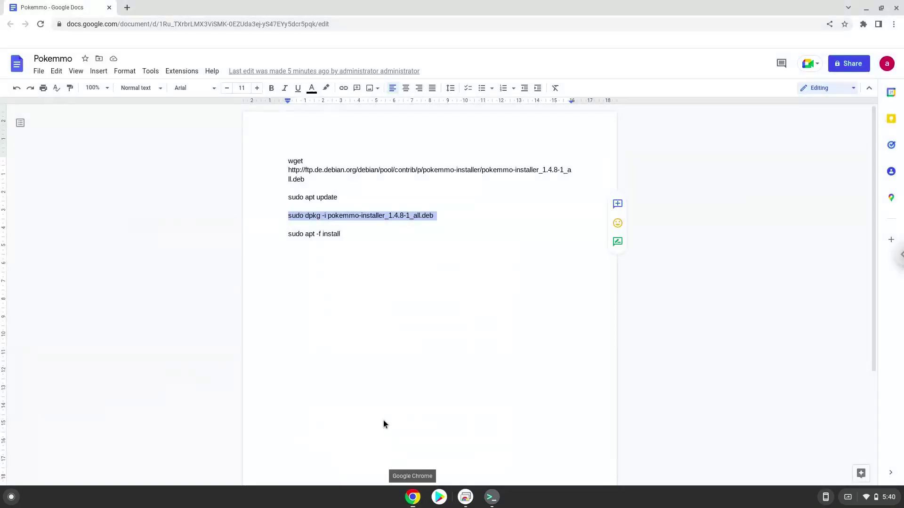
pyautogui.tripleClick(304, 235)
pyautogui.rightClick(304, 235)
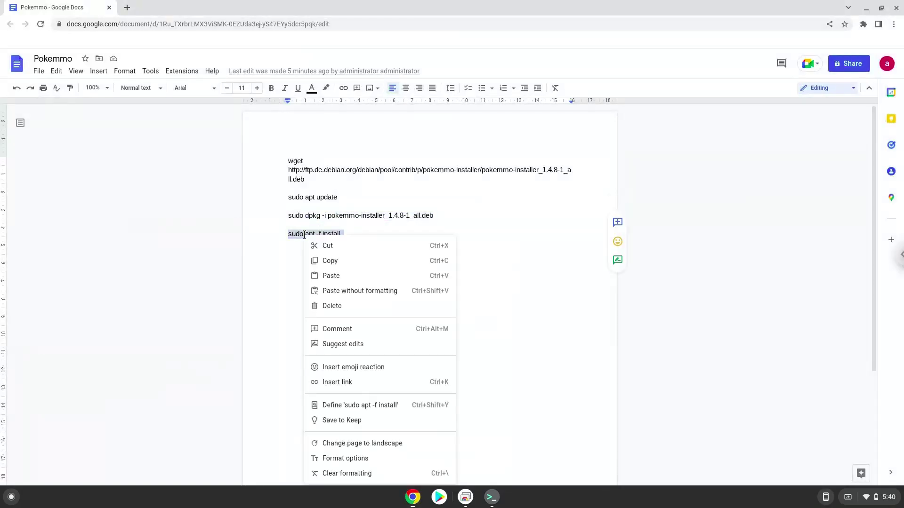
pyautogui.click(325, 260)
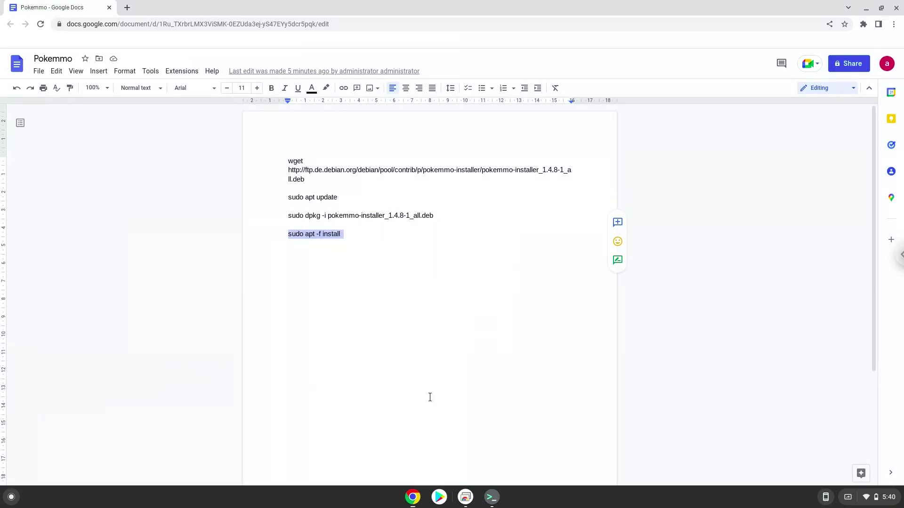
pyautogui.click(495, 494)
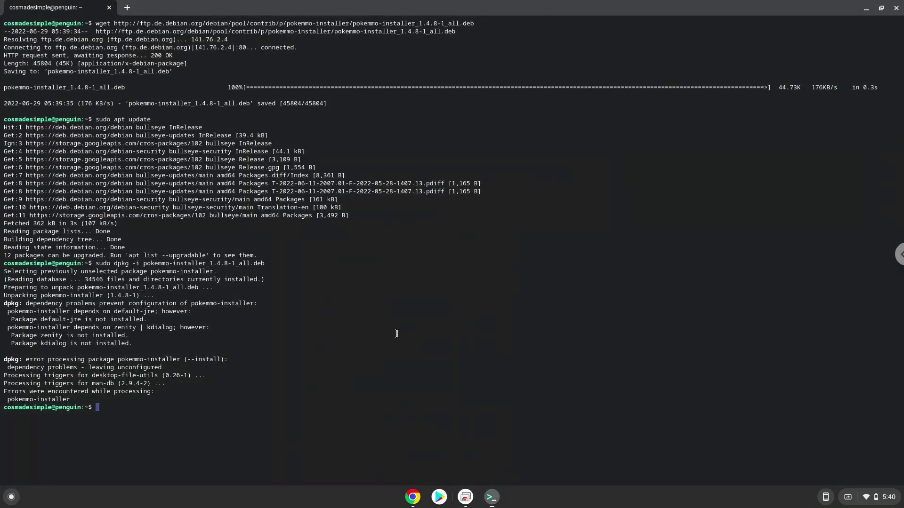
pyautogui.hotkey('ctrl', 'shift', 'v')
pyautogui.press('Return')
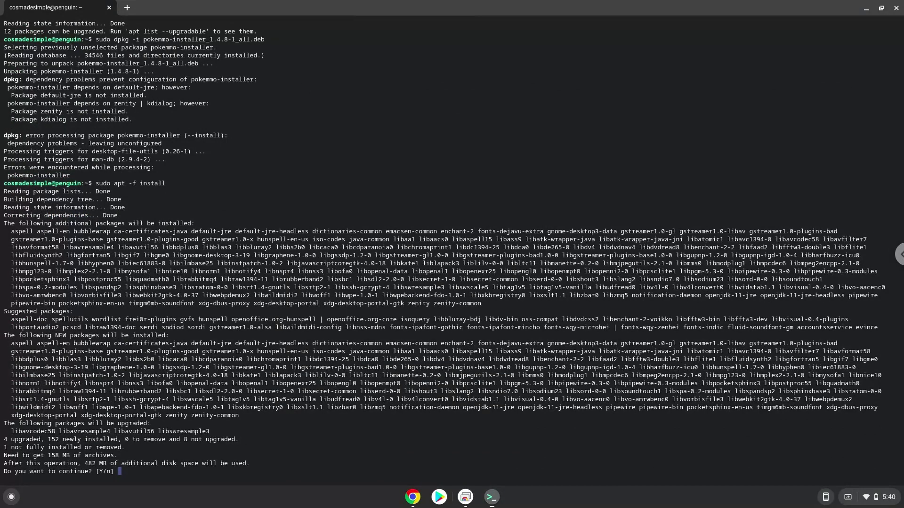
pyautogui.press('Return')
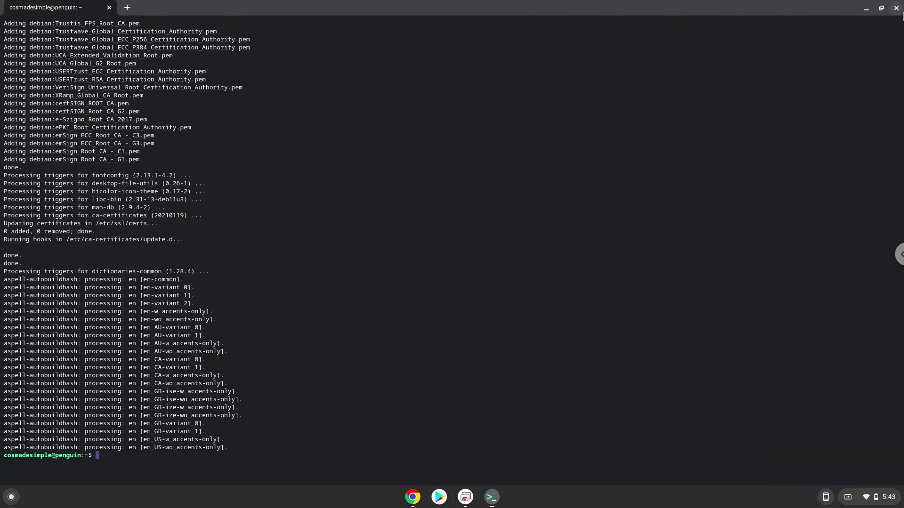
# Close Terminal and the Docs window, then open the launcher's Linux apps folder
pyautogui.click(896, 8)
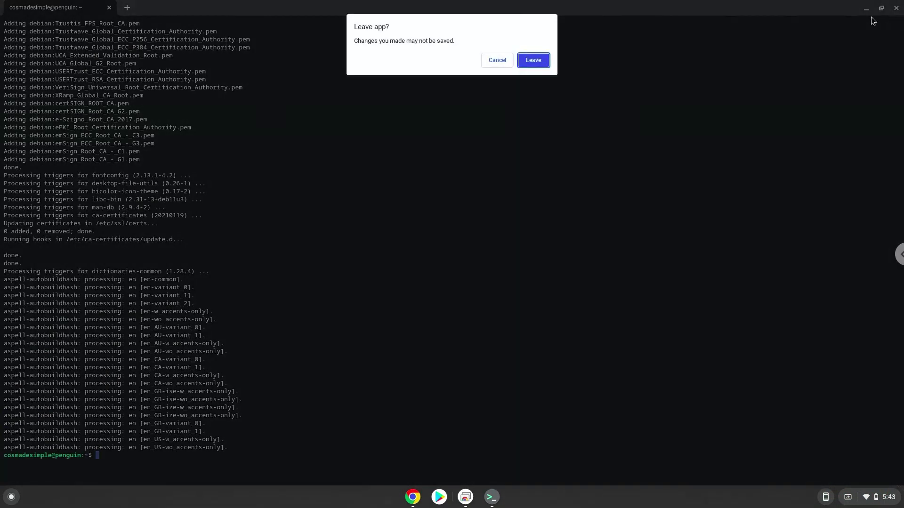
pyautogui.click(534, 60)
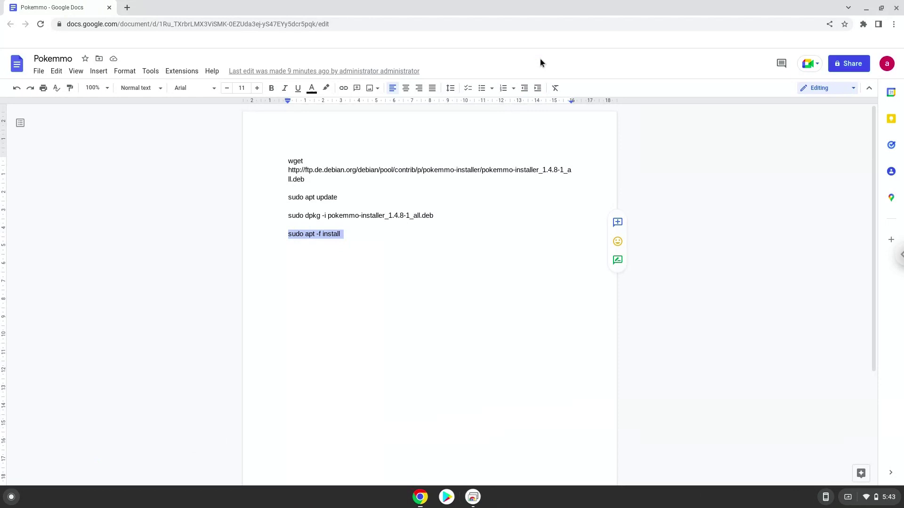
pyautogui.click(896, 8)
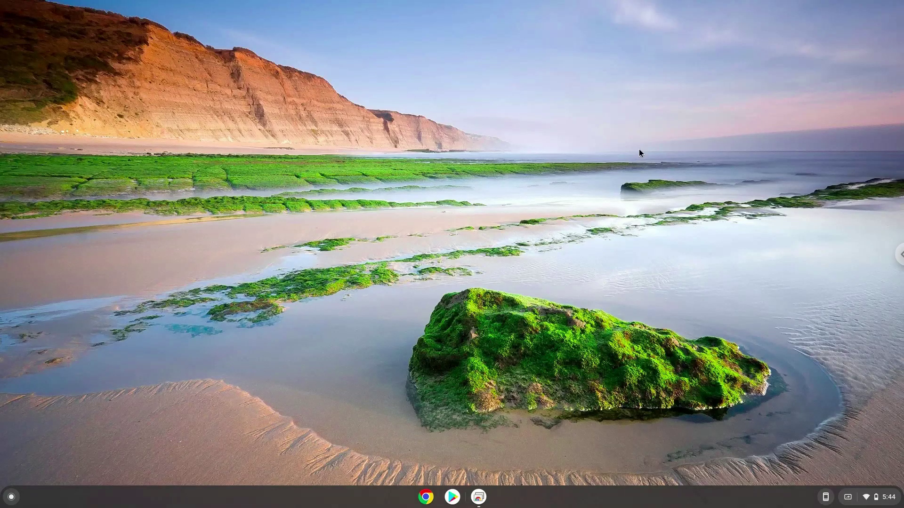
pyautogui.click(11, 496)
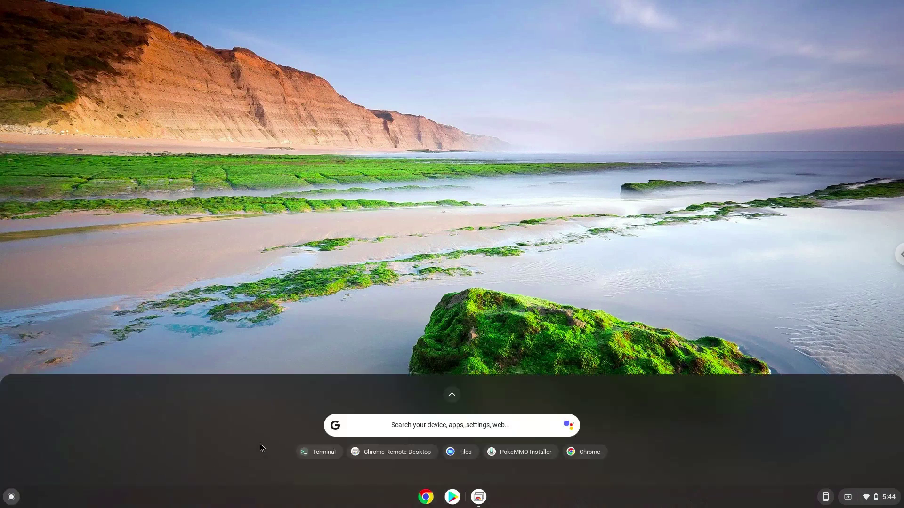
pyautogui.click(452, 394)
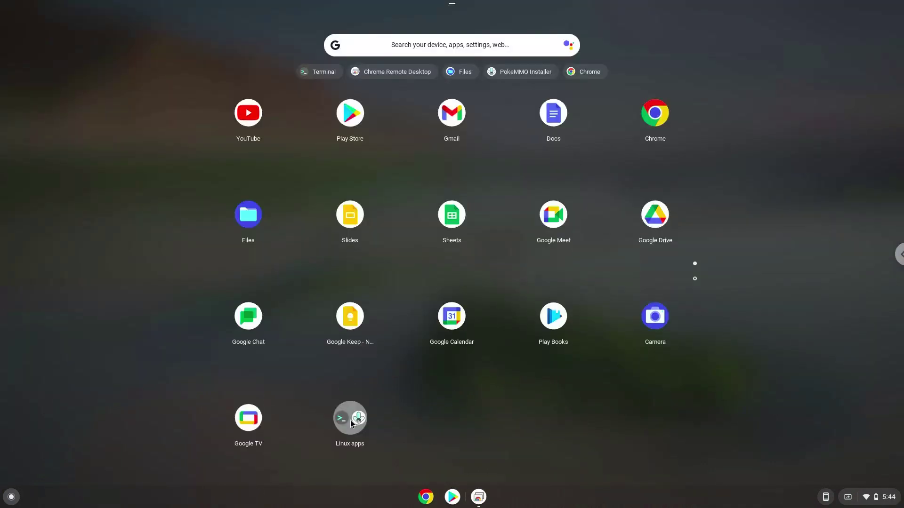
pyautogui.click(351, 420)
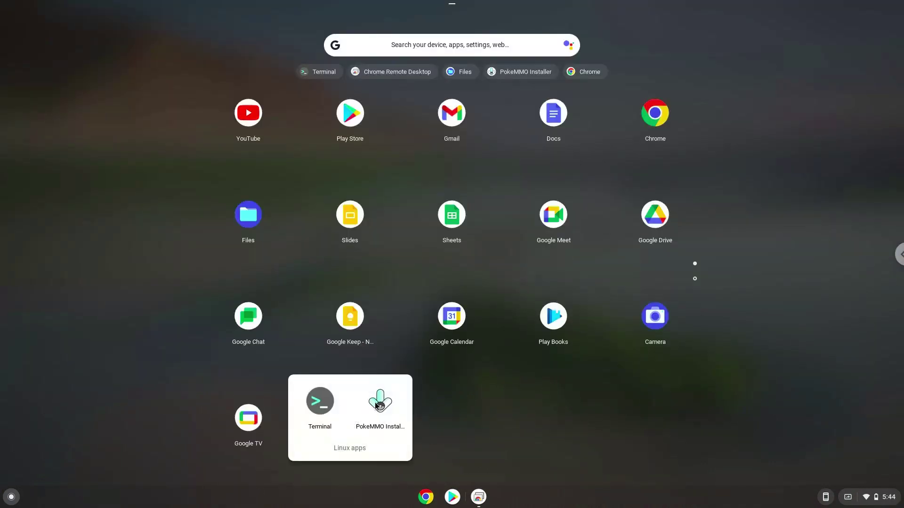
# Launch PokeMMO Installer so the client downloads and opens its Client Management dialog
pyautogui.click(375, 403)
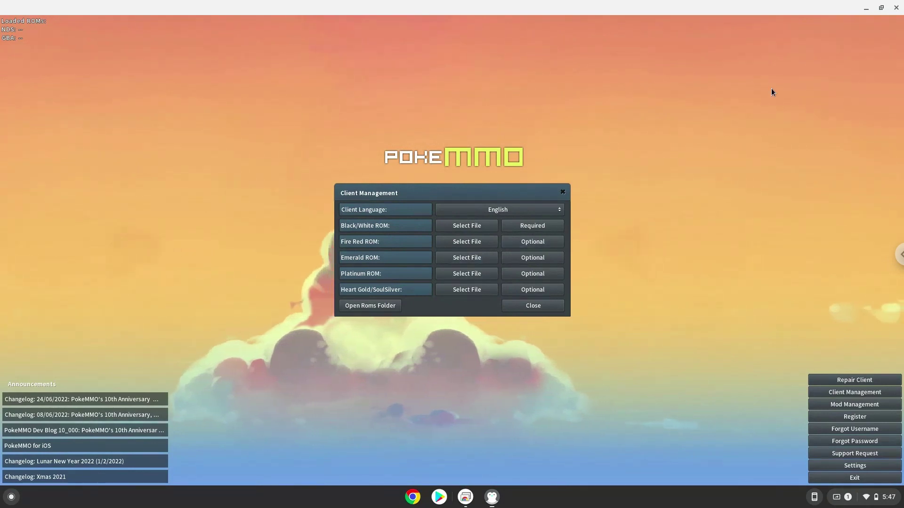
# Close PokeMMO and open Linux files in a maximized Files window
pyautogui.click(897, 8)
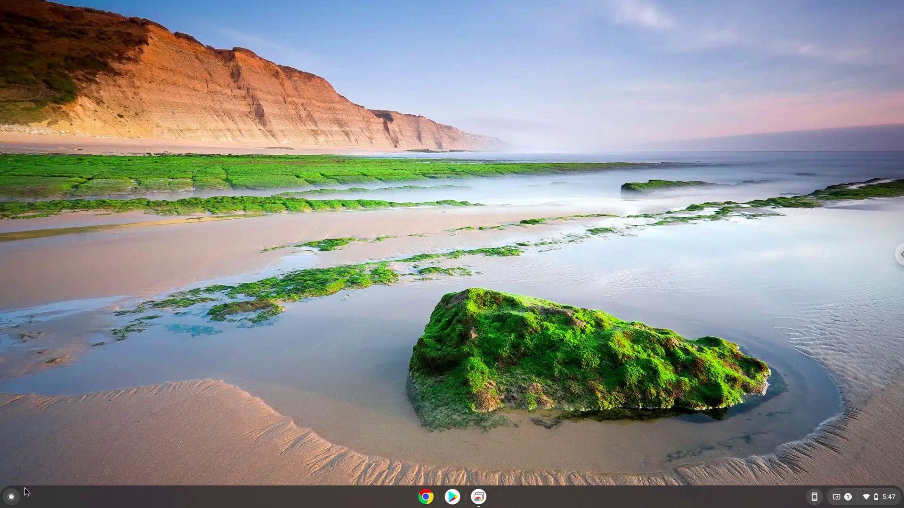
pyautogui.click(11, 497)
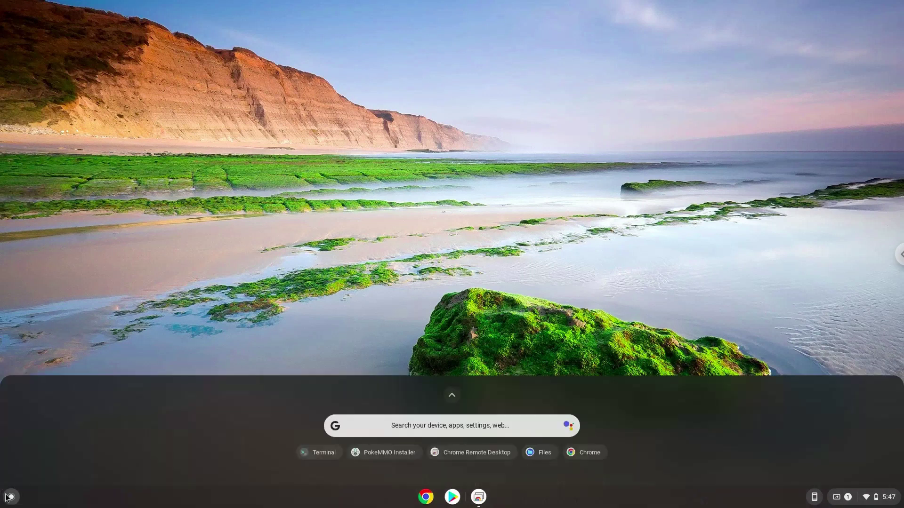
pyautogui.click(536, 452)
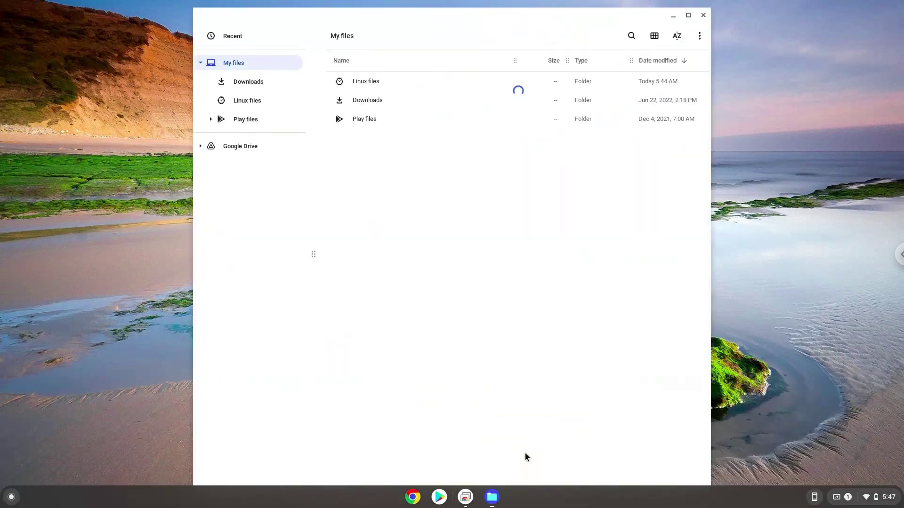
pyautogui.doubleClick(516, 16)
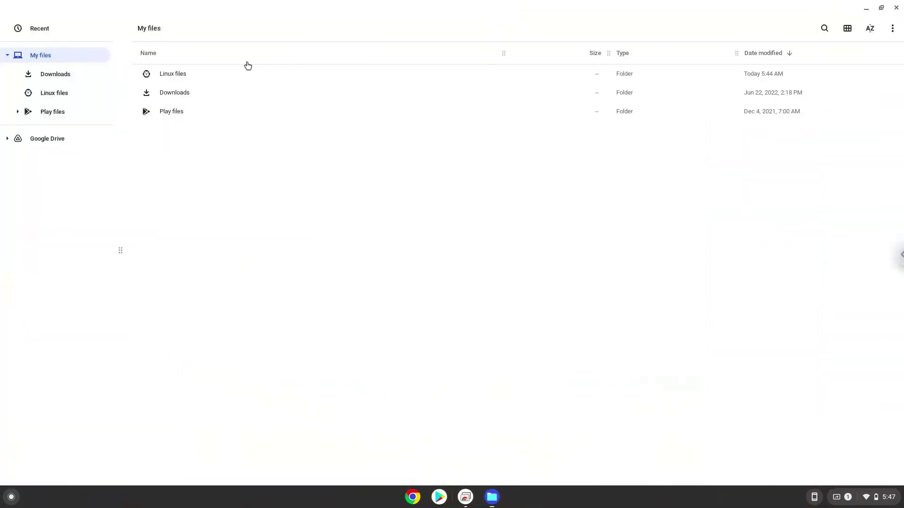
pyautogui.click(188, 75)
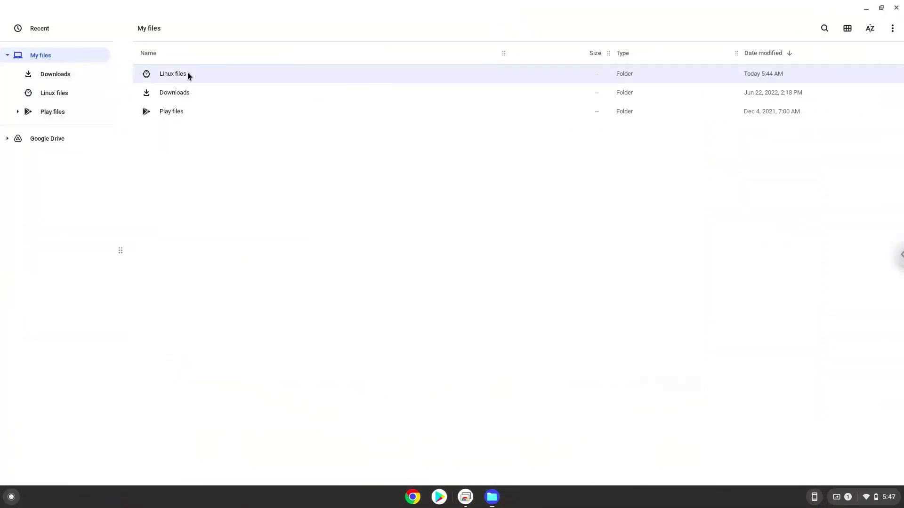
pyautogui.doubleClick(187, 74)
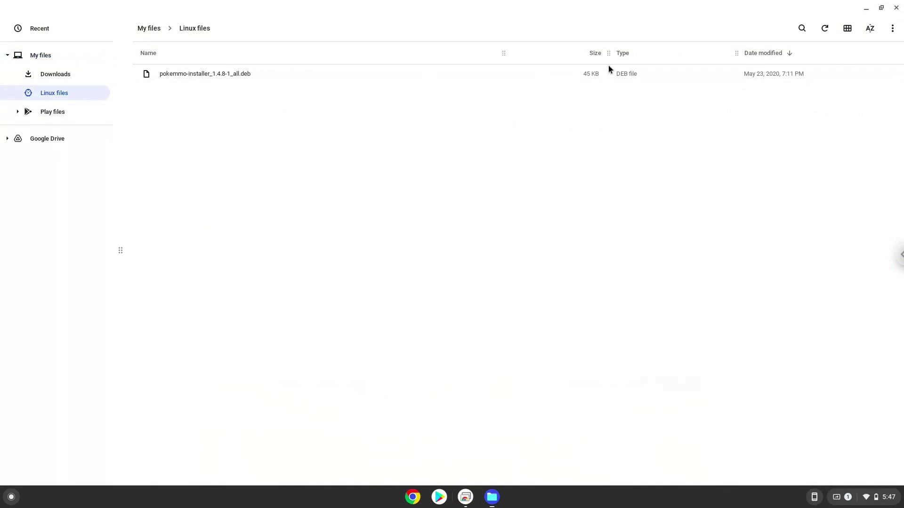
# Show hidden files and go to .local/share/pokemmo
pyautogui.click(888, 30)
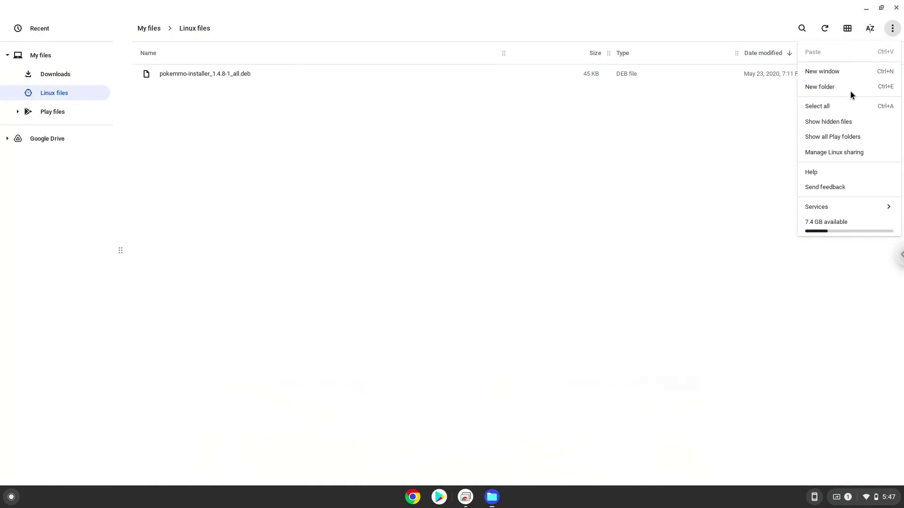
pyautogui.click(832, 125)
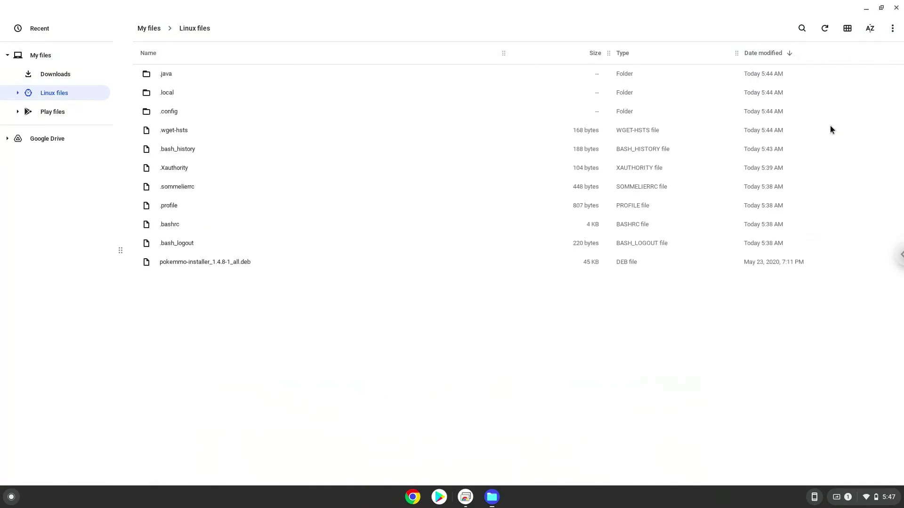
pyautogui.doubleClick(162, 93)
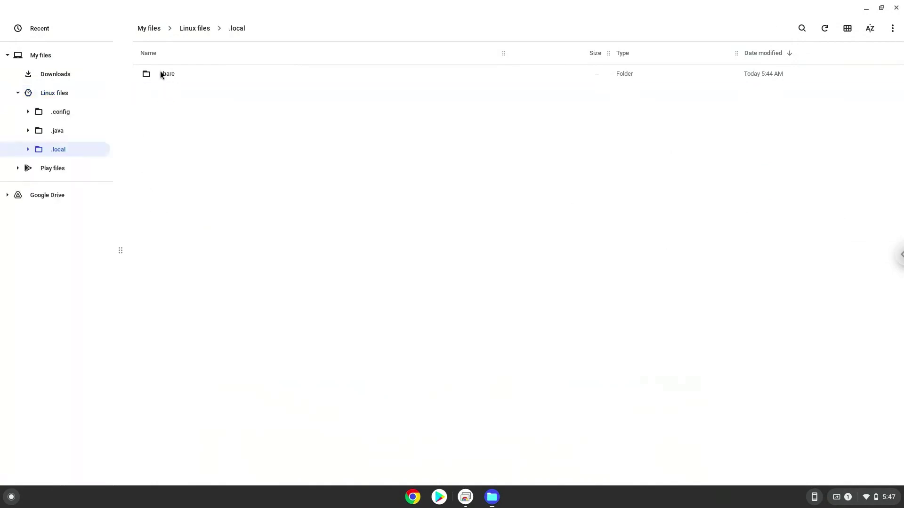
pyautogui.doubleClick(161, 75)
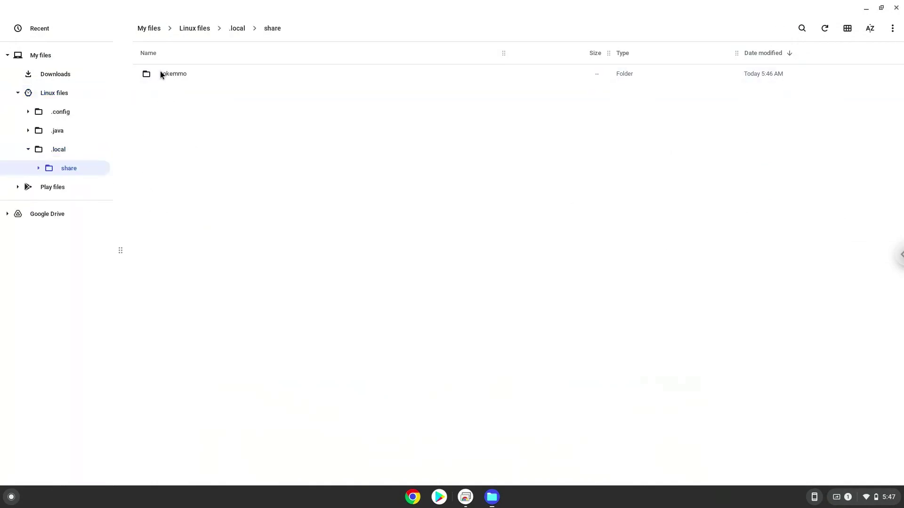
pyautogui.doubleClick(161, 74)
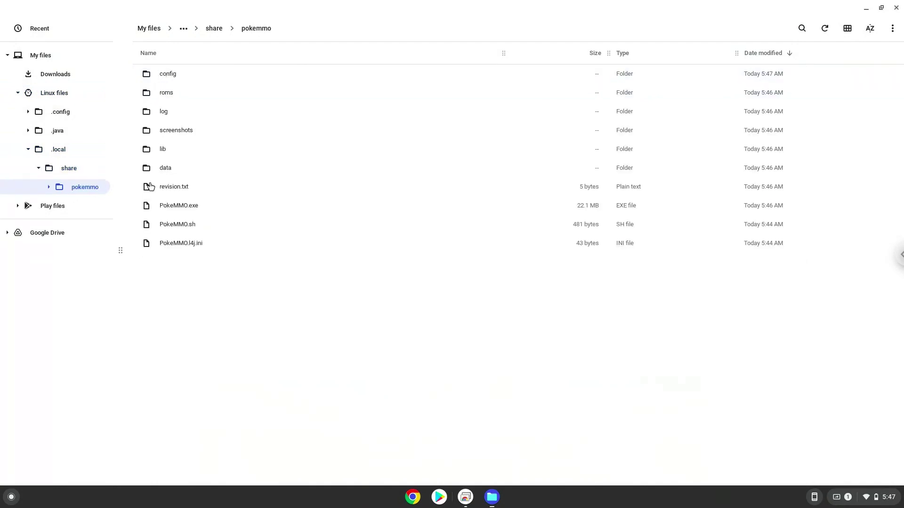